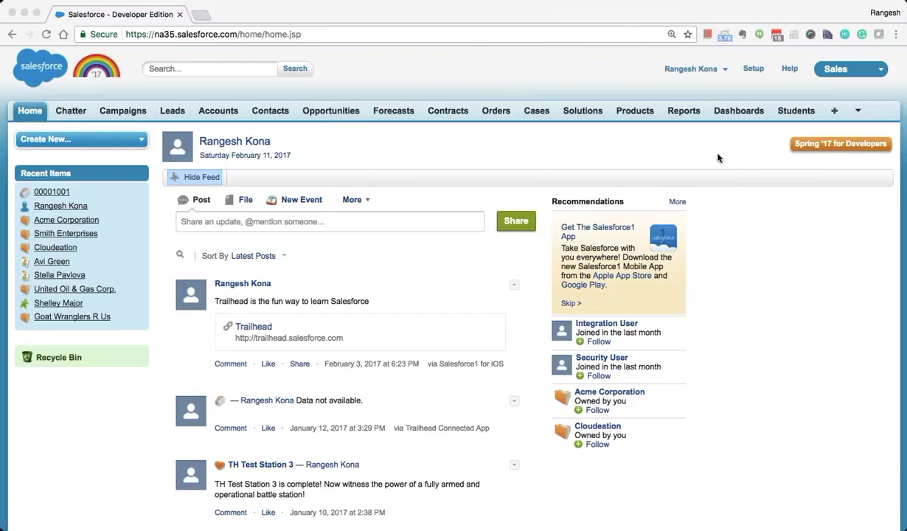
# Go from Setup to the Custom Objects list using a Quick Find search for 'objects'
pyautogui.click(755, 71)
pyautogui.click(753, 69)
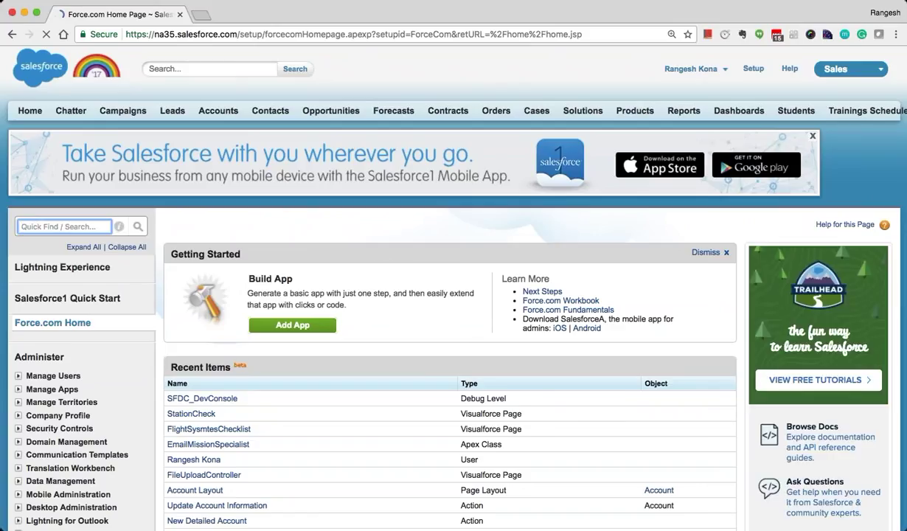
pyautogui.write('objects')
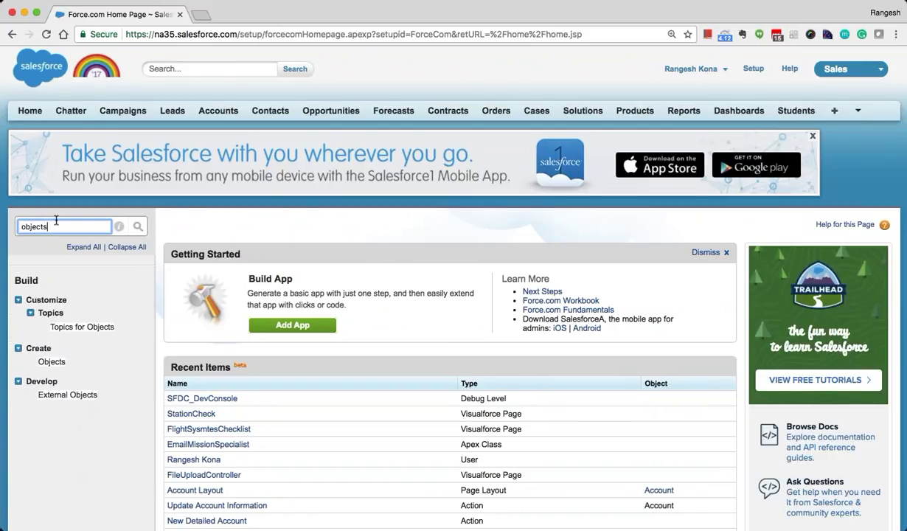
pyautogui.click(58, 367)
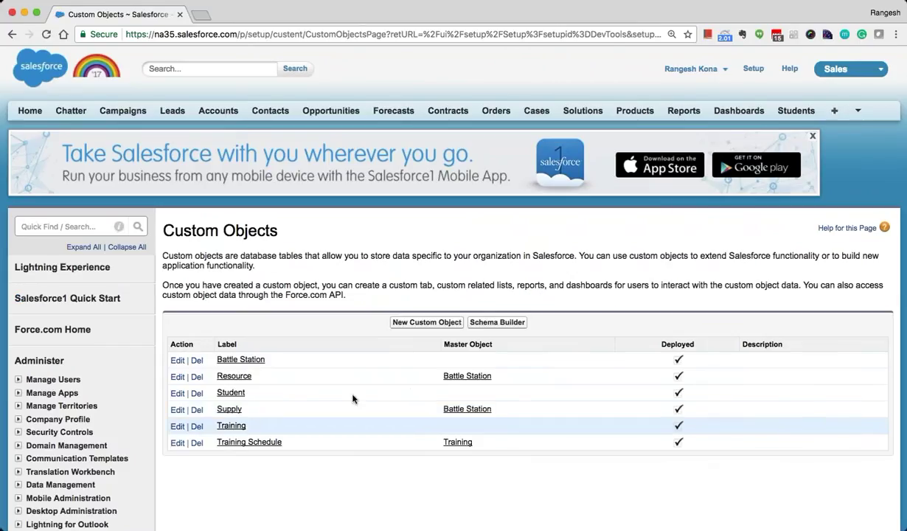
pyautogui.scroll(-1, 354, 399)
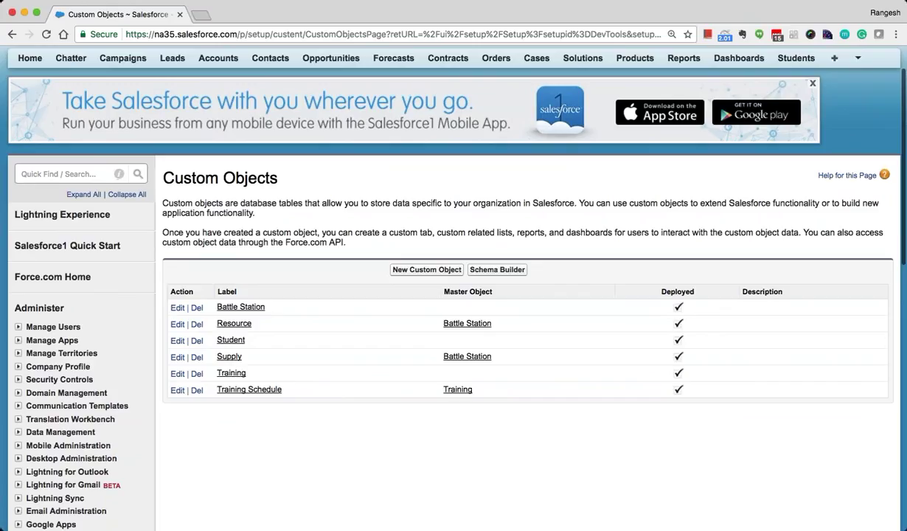
pyautogui.moveTo(273, 178); pyautogui.dragTo(147, 176)
pyautogui.click(60, 174)
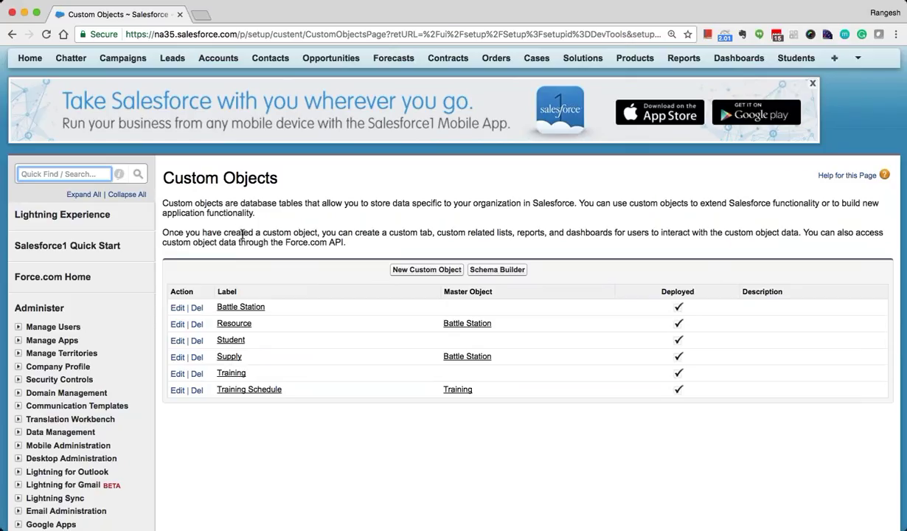
pyautogui.click(369, 264)
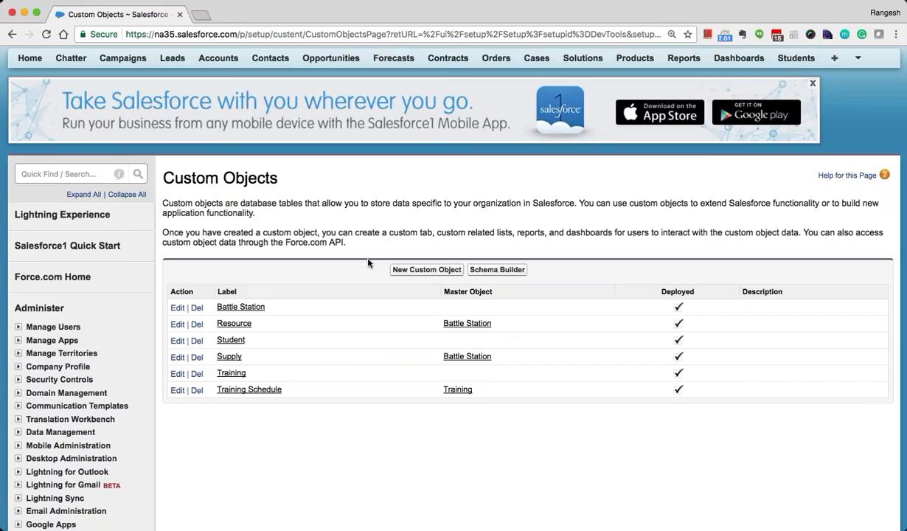
# Filter the setup menu for 'account' and scroll through the matching options
pyautogui.click(63, 174)
pyautogui.write('account')
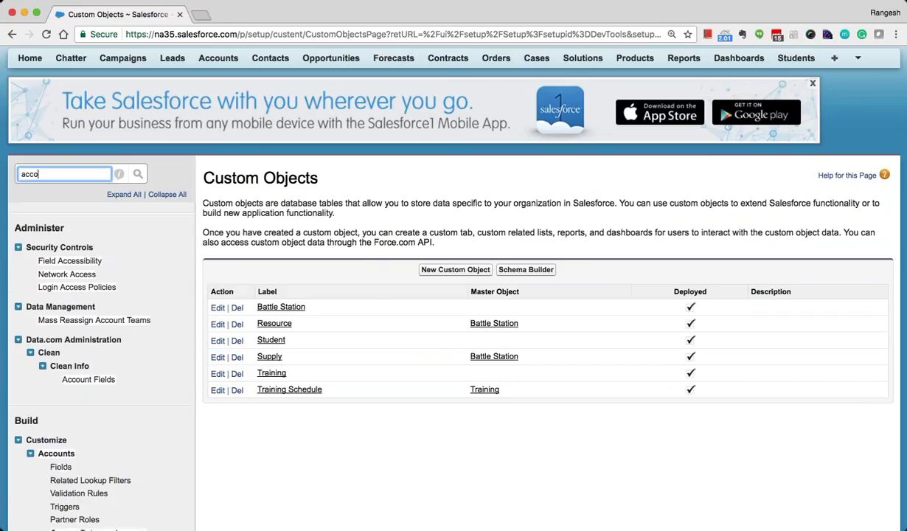
pyautogui.scroll(-3, 60, 243)
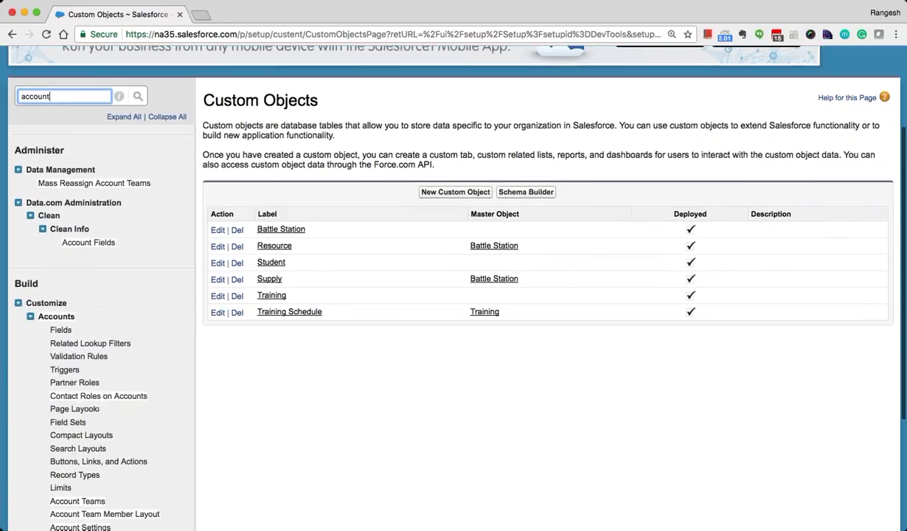
pyautogui.scroll(-2, 60, 243)
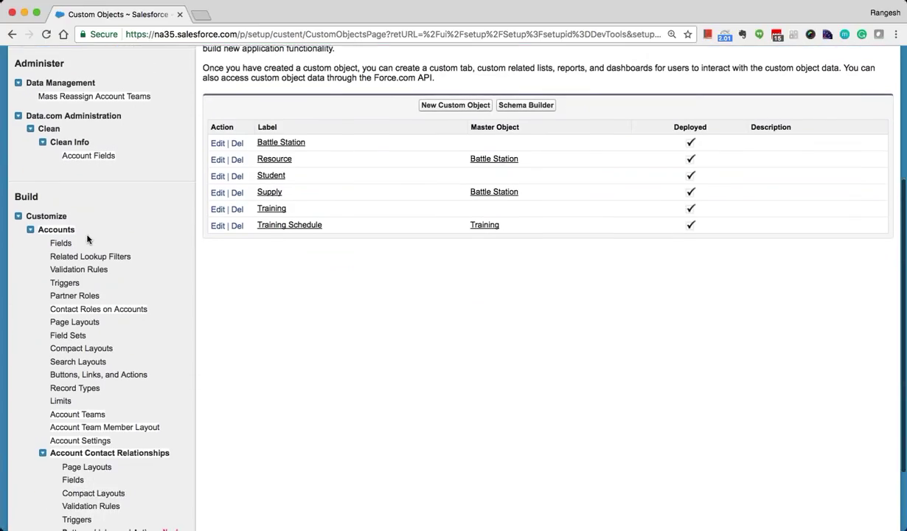
pyautogui.scroll(4, 82, 237)
# Try Quick Find searches for 'oppor', 'case' and 'task', then settle back on 'account'
pyautogui.doubleClick(73, 132)
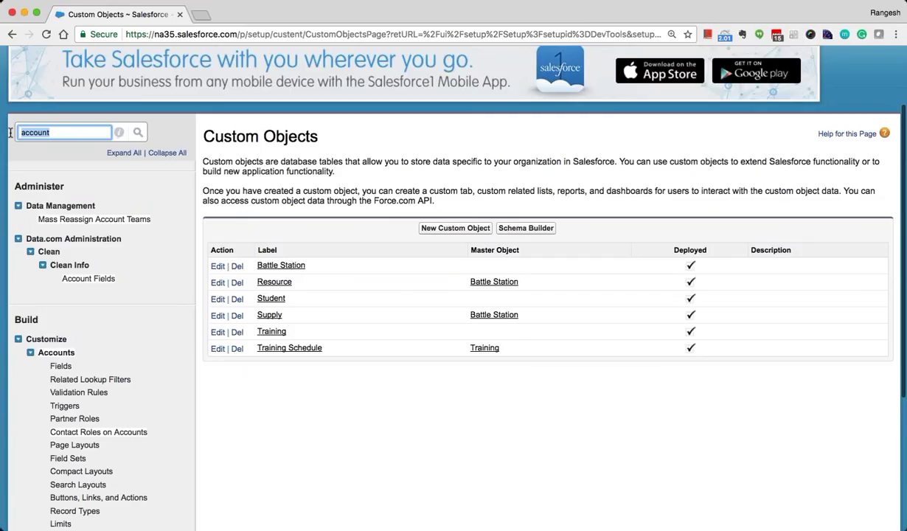
pyautogui.write('oppor')
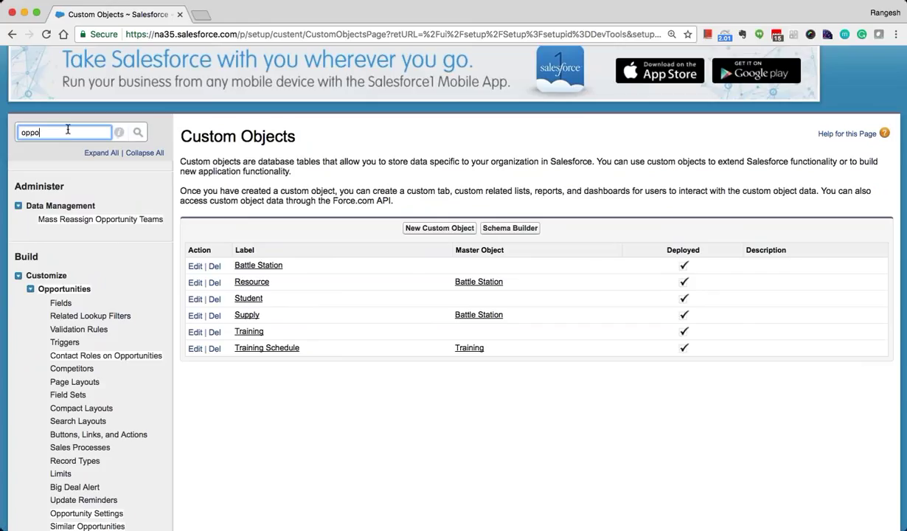
pyautogui.press('BackSpace')
pyautogui.press('BackSpace')
pyautogui.press('BackSpace')
pyautogui.write('case')
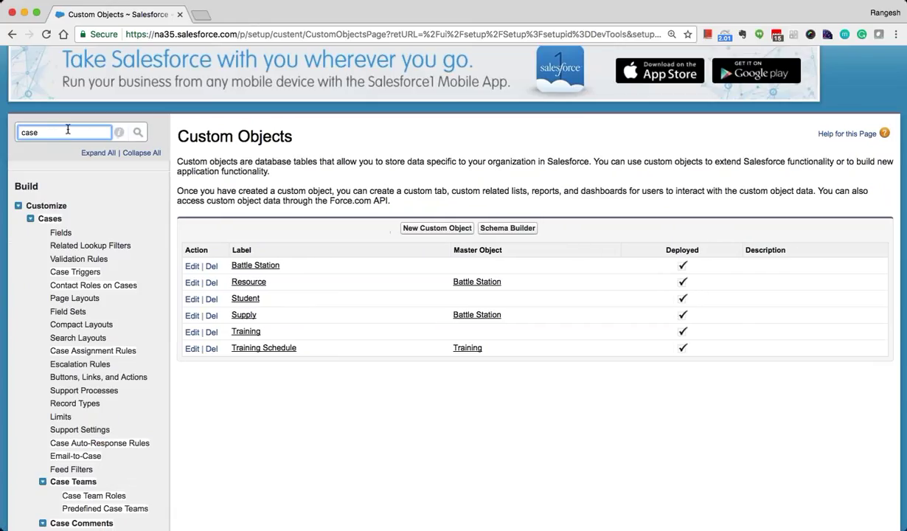
pyautogui.press('BackSpace')
pyautogui.press('BackSpace')
pyautogui.press('BackSpace')
pyautogui.press('BackSpace')
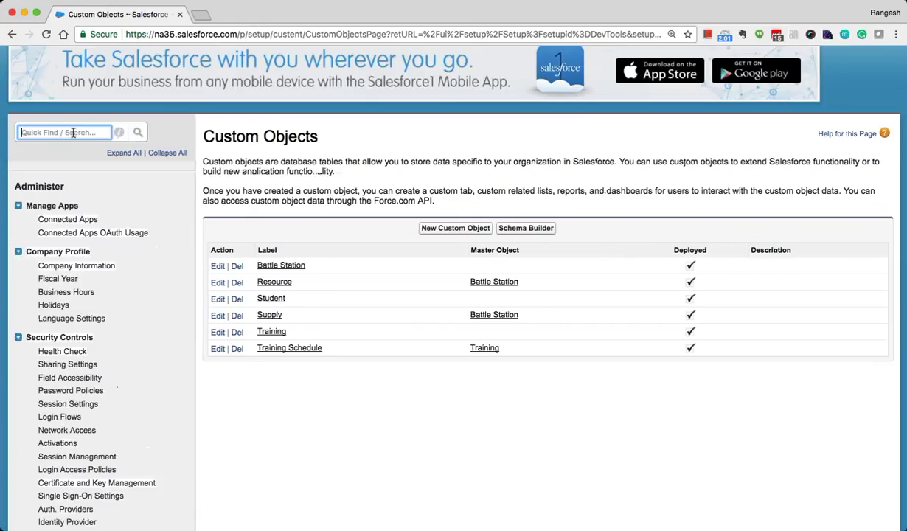
pyautogui.write('task')
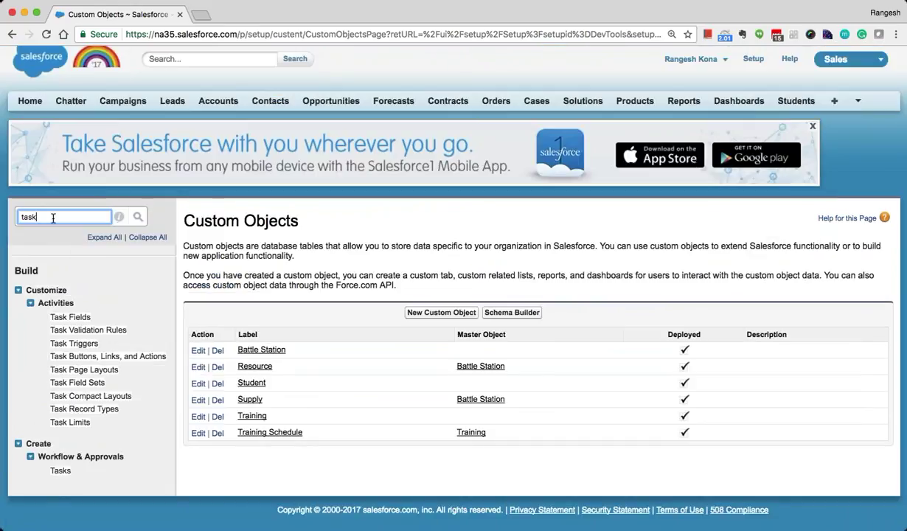
pyautogui.press('BackSpace')
pyautogui.press('BackSpace')
pyautogui.press('BackSpace')
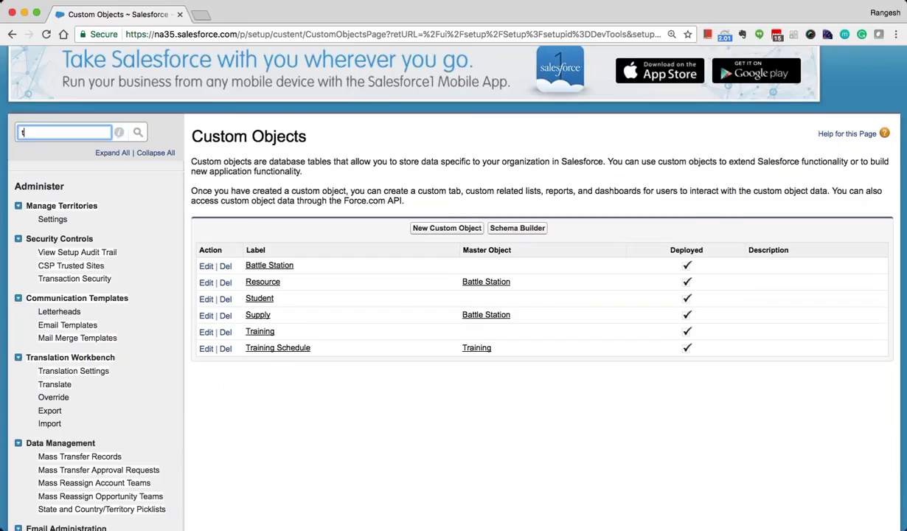
pyautogui.press('BackSpace')
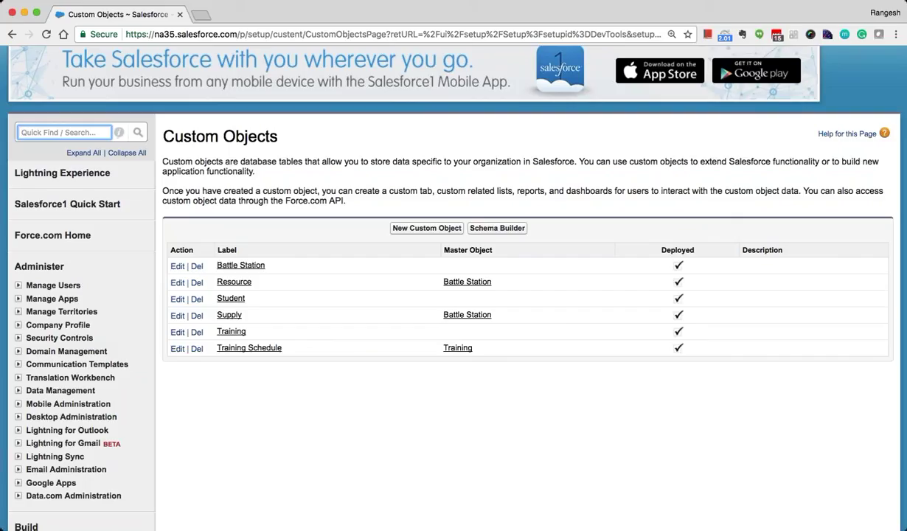
pyautogui.write('account')
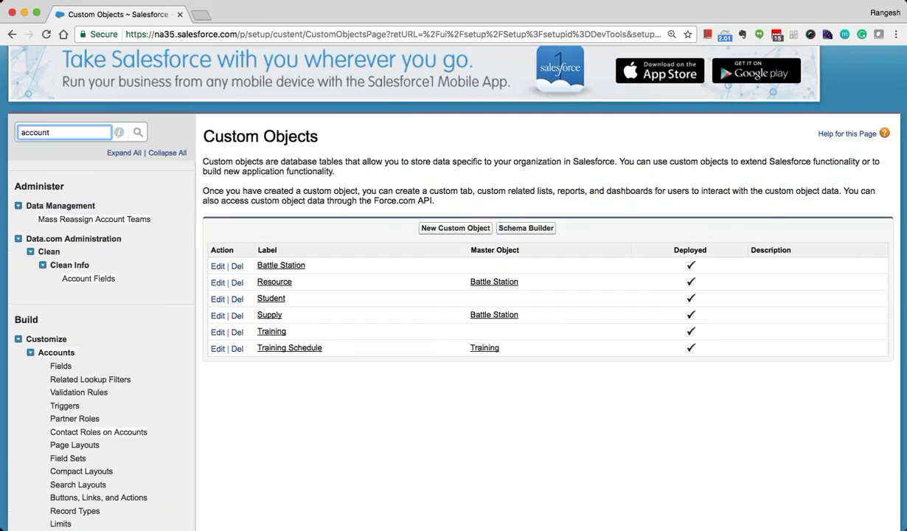
# Open the Account Fields page and scroll down toward the custom fields section
pyautogui.click(62, 367)
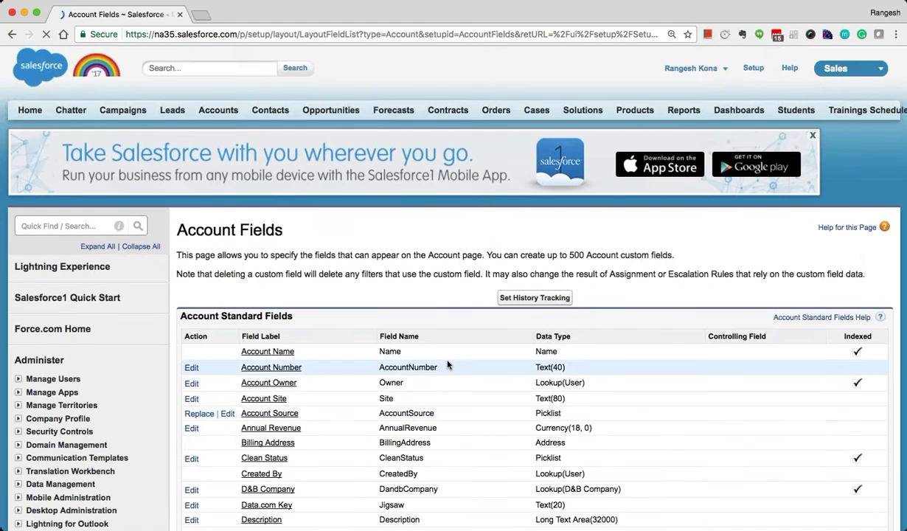
pyautogui.scroll(-3, 447, 365)
pyautogui.scroll(-4, 447, 365)
pyautogui.scroll(-5, 447, 364)
pyautogui.scroll(-3, 447, 364)
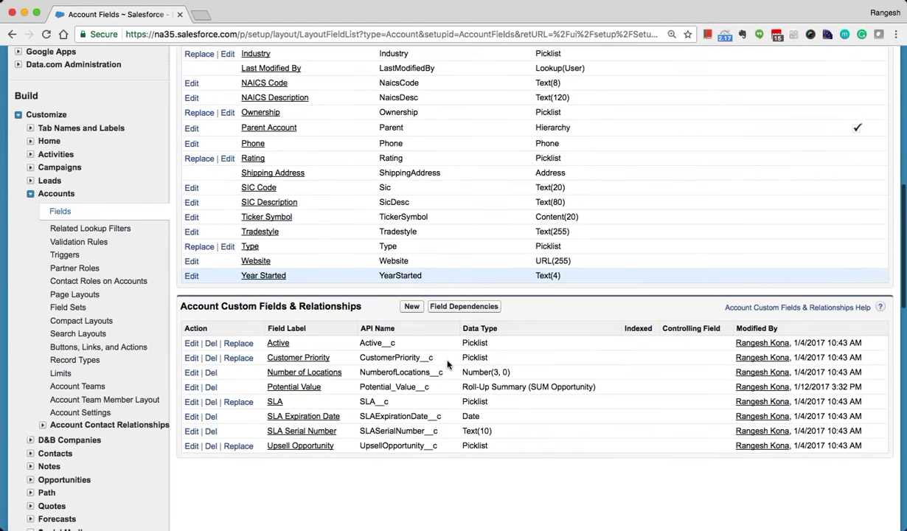
pyautogui.scroll(-1, 450, 357)
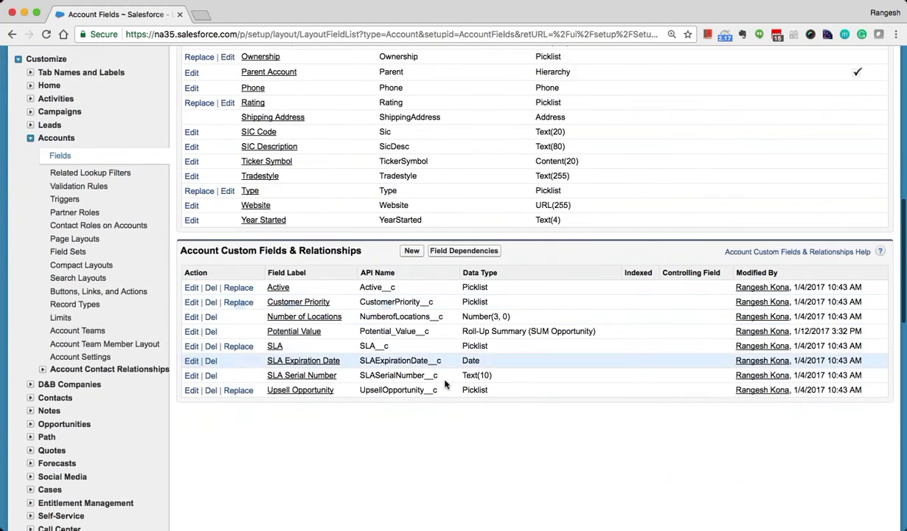
# Review the Account custom fields list, which shows Active, SLA and Upsell Opportunity
pyautogui.click(412, 250)
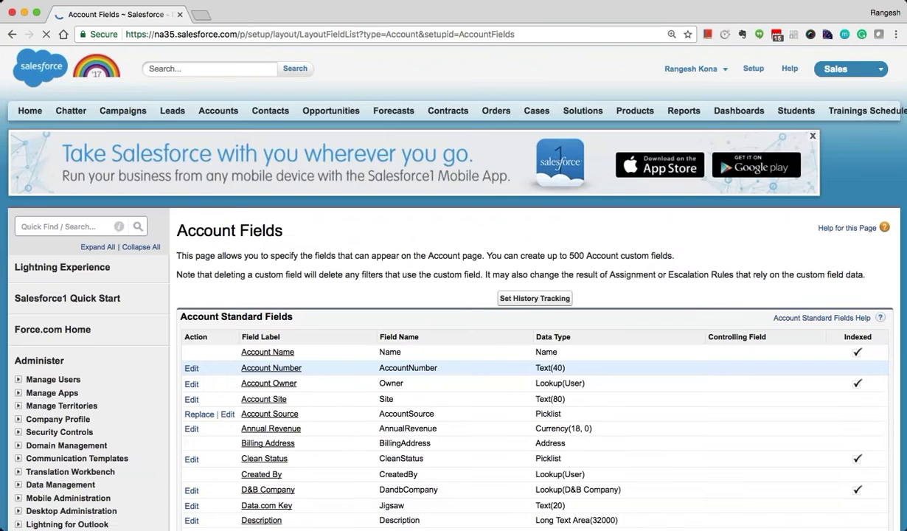
pyautogui.scroll(-3, 363, 314)
pyautogui.scroll(-3, 369, 310)
pyautogui.scroll(4, 368, 310)
pyautogui.scroll(1, 442, 295)
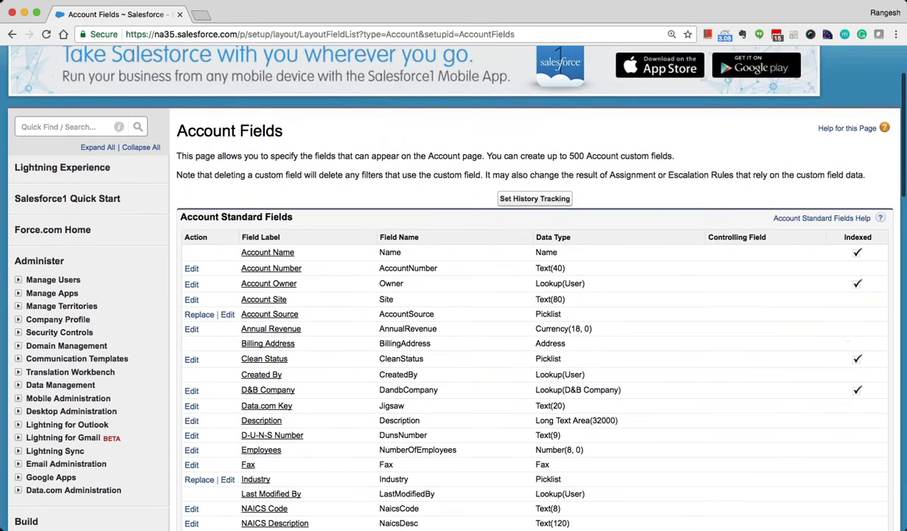
pyautogui.scroll(-3, 437, 209)
pyautogui.scroll(-3, 437, 210)
pyautogui.scroll(-1, 437, 209)
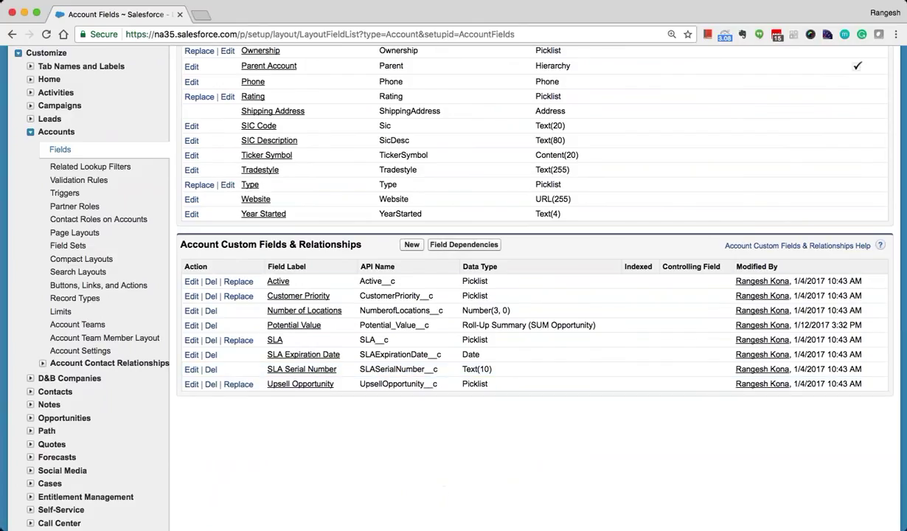
# Begin a new Account custom field with the Number data type and advance to its details
pyautogui.click(413, 249)
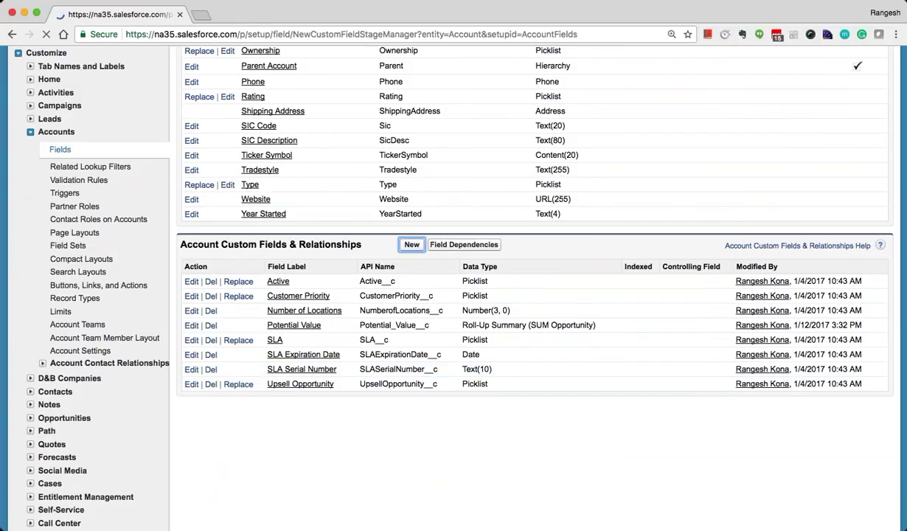
pyautogui.scroll(-3, 454, 295)
pyautogui.scroll(-2, 453, 295)
pyautogui.scroll(-1, 454, 295)
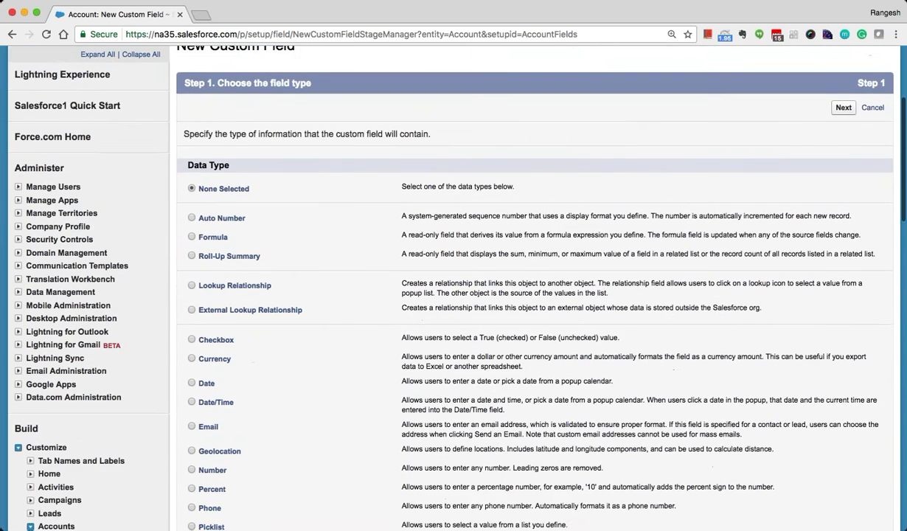
pyautogui.scroll(-3, 454, 295)
pyautogui.scroll(-2, 453, 295)
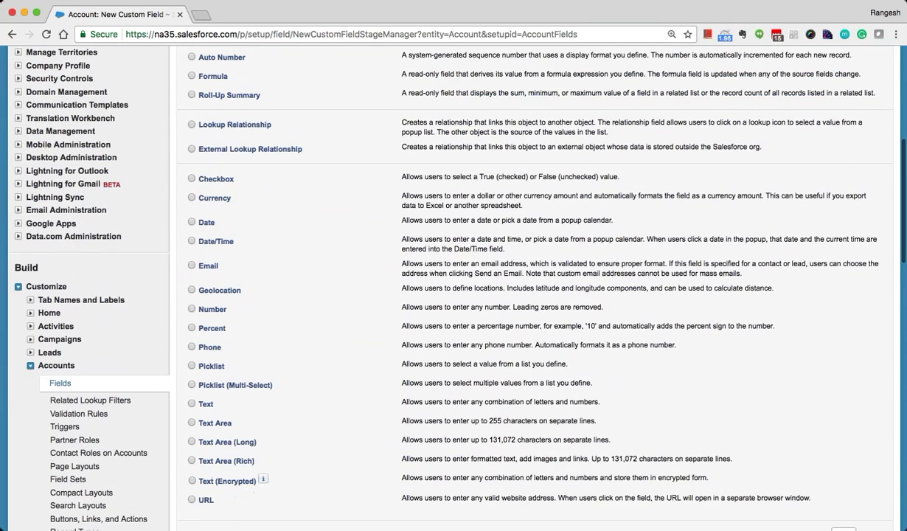
pyautogui.scroll(-1, 453, 295)
pyautogui.click(192, 268)
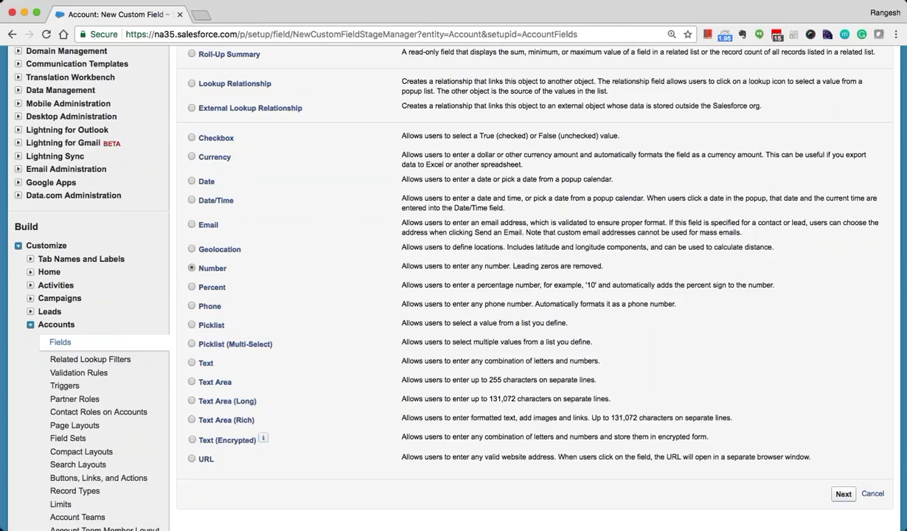
pyautogui.click(843, 494)
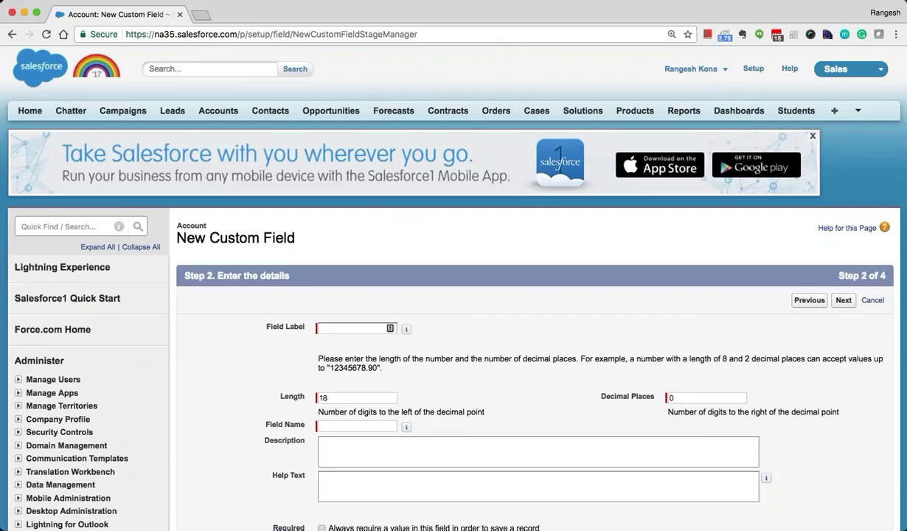
# Label the field 'Revenue' with length 8 and 2 decimal places
pyautogui.write('Rev')
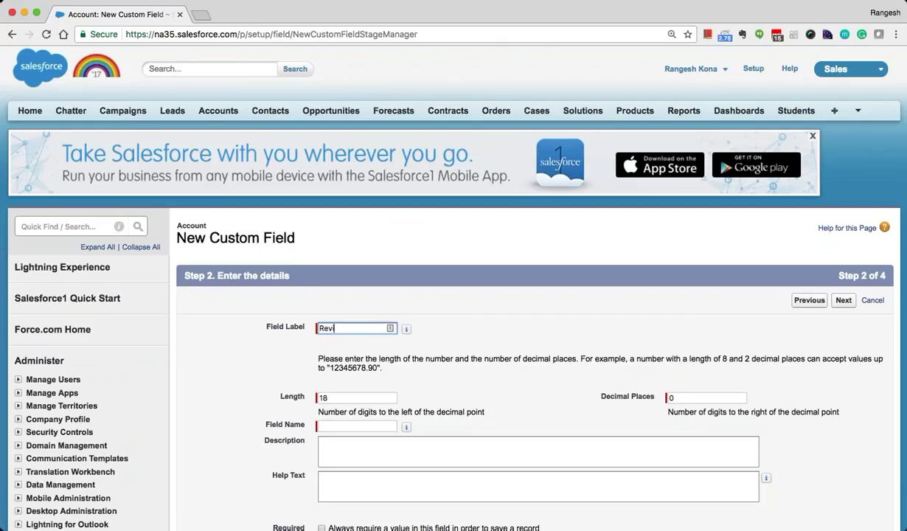
pyautogui.write('enue')
pyautogui.press('BackSpace')
pyautogui.press('BackSpace')
pyautogui.press('BackSpace')
pyautogui.write('e')
pyautogui.write('nue')
pyautogui.scroll(-3, 453, 295)
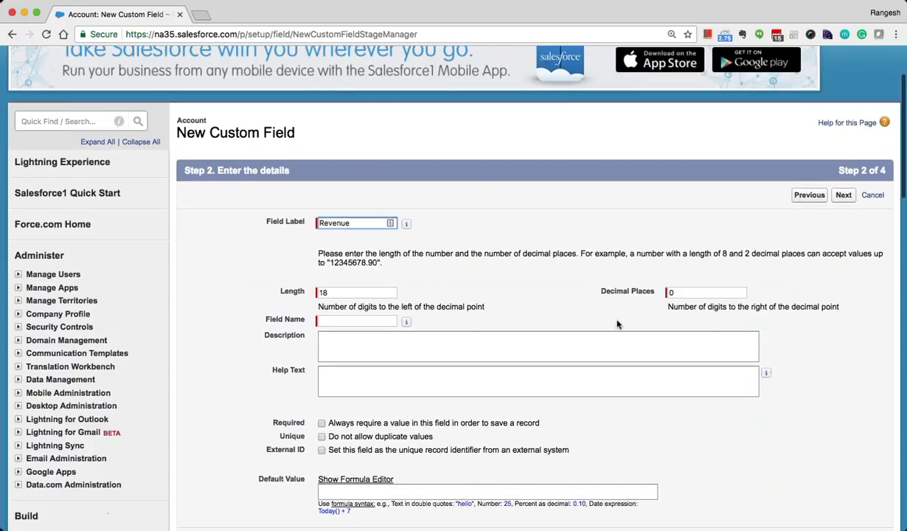
pyautogui.click(361, 293)
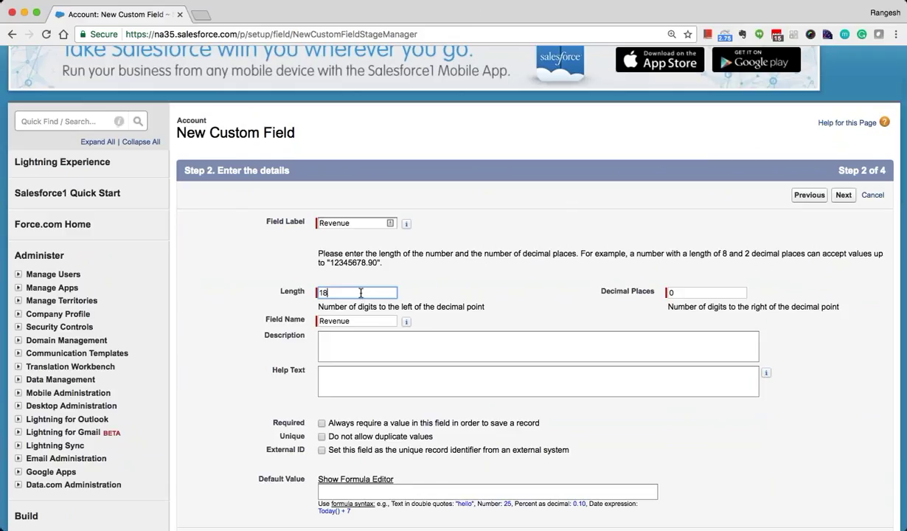
pyautogui.press('BackSpace')
pyautogui.press('BackSpace')
pyautogui.write('9')
pyautogui.press('BackSpace')
pyautogui.write('8')
pyautogui.press('Tab')
pyautogui.press('BackSpace')
pyautogui.write('2')
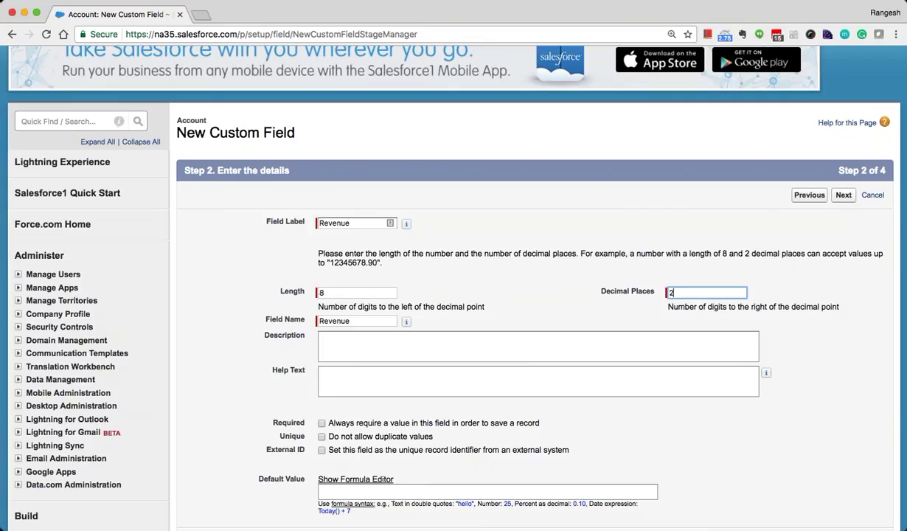
# Mark the Revenue field as required and continue to field-level security
pyautogui.scroll(-2, 468, 259)
pyautogui.click(469, 262)
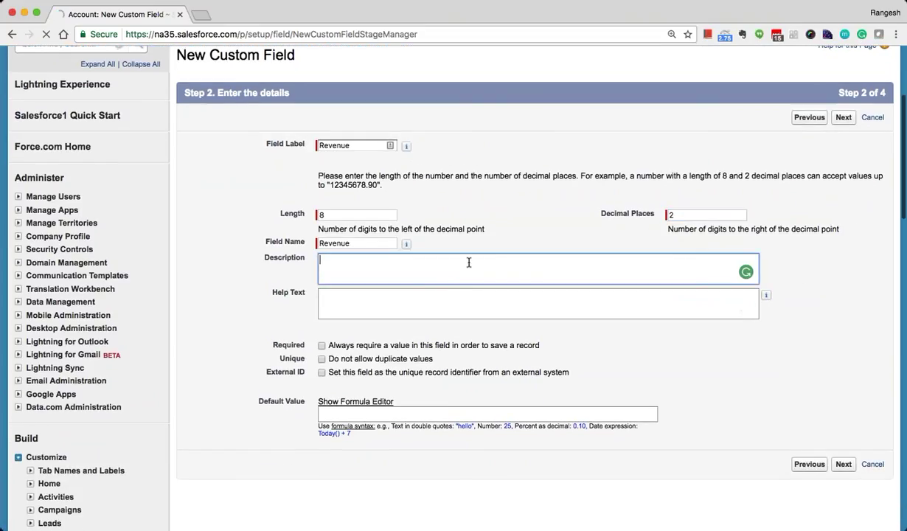
pyautogui.click(418, 297)
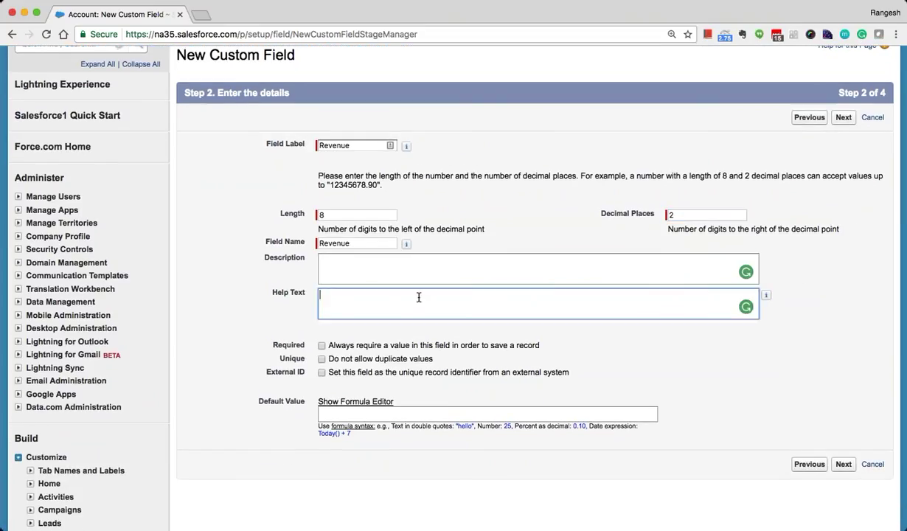
pyautogui.click(391, 256)
pyautogui.click(391, 294)
pyautogui.click(322, 345)
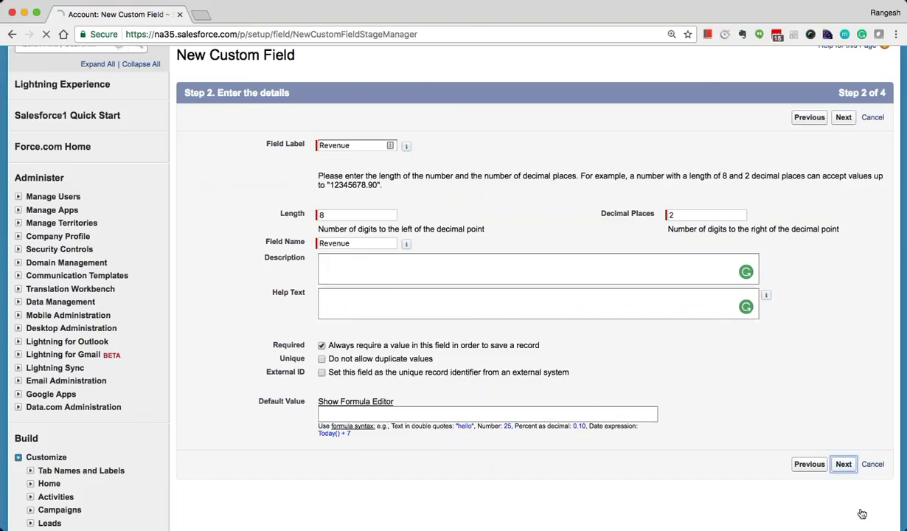
pyautogui.click(843, 464)
# Keep default field-level security and all four Account page layouts, then save Revenue
pyautogui.scroll(-1, 640, 399)
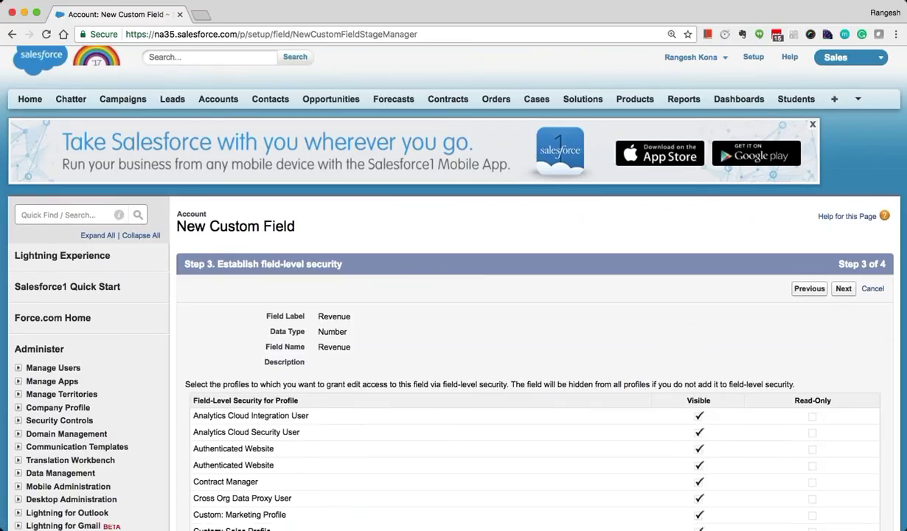
pyautogui.scroll(-3, 516, 413)
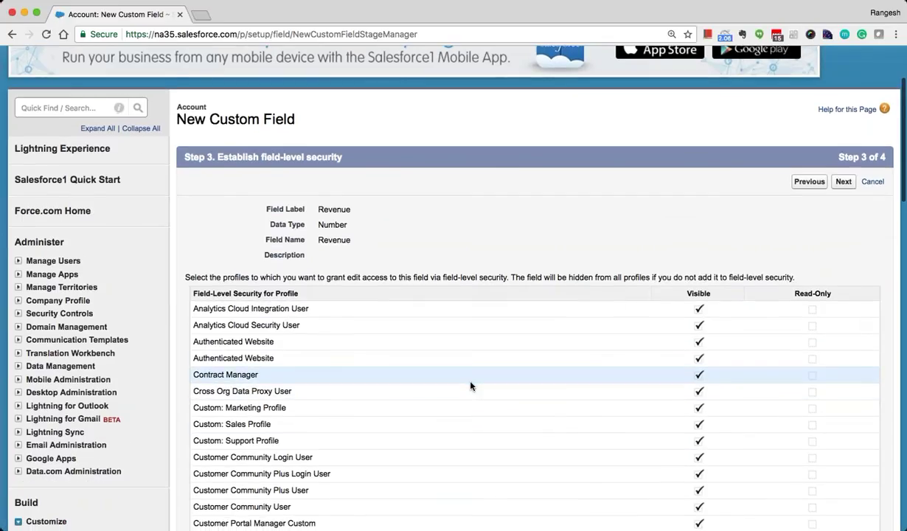
pyautogui.scroll(-3, 471, 384)
pyautogui.scroll(2, 476, 259)
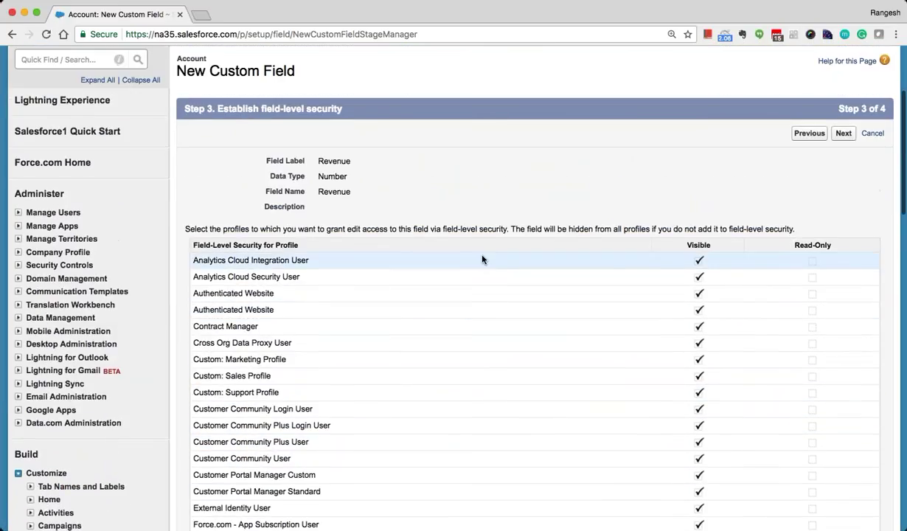
pyautogui.scroll(-5, 616, 432)
pyautogui.scroll(5, 615, 434)
pyautogui.scroll(1, 616, 433)
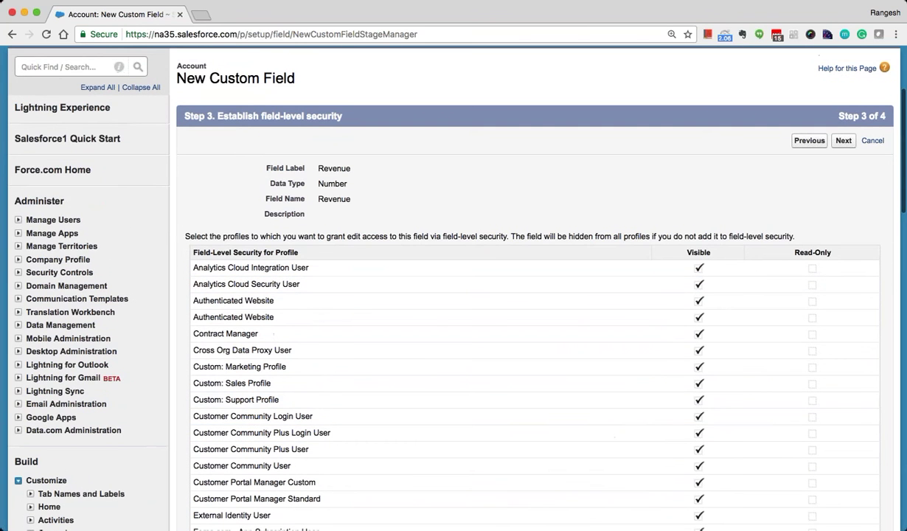
pyautogui.click(843, 141)
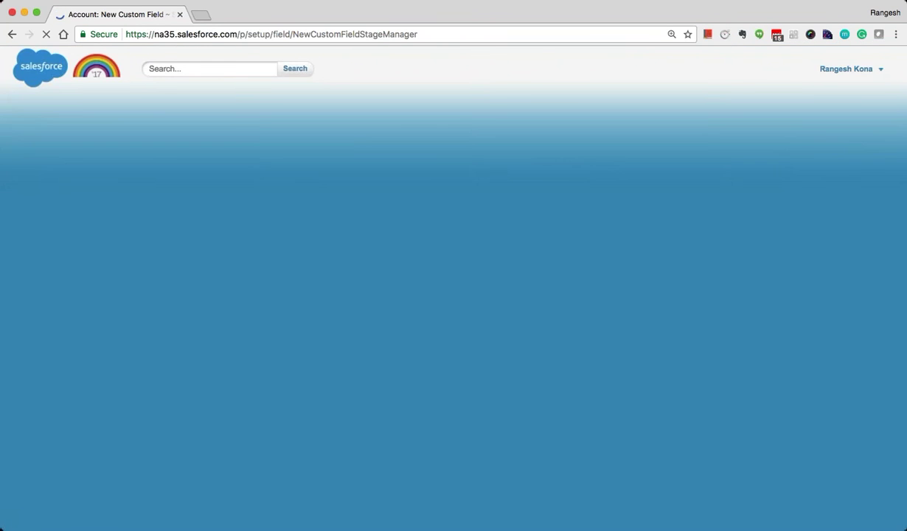
pyautogui.scroll(-2, 550, 452)
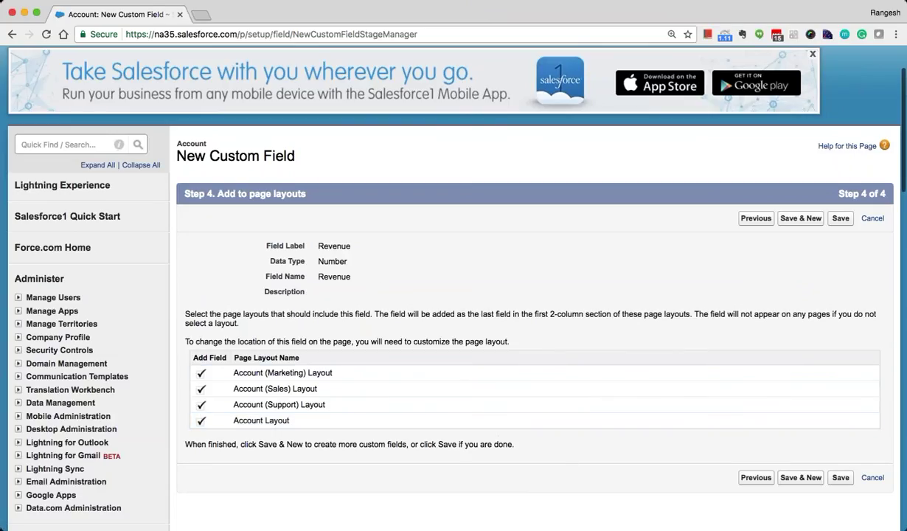
pyautogui.click(840, 219)
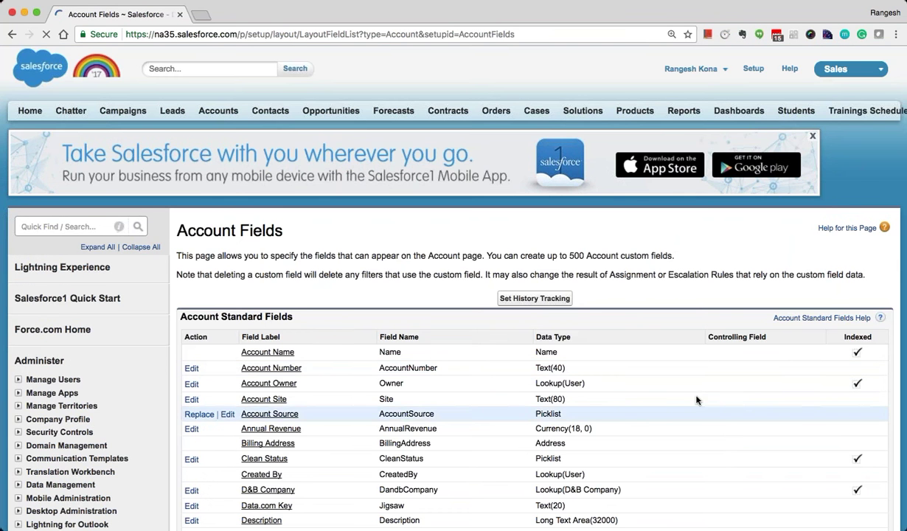
# Scroll the Account Fields page to confirm Revenue__c listed as Number(8, 2)
pyautogui.scroll(-5, 691, 303)
pyautogui.scroll(-5, 691, 302)
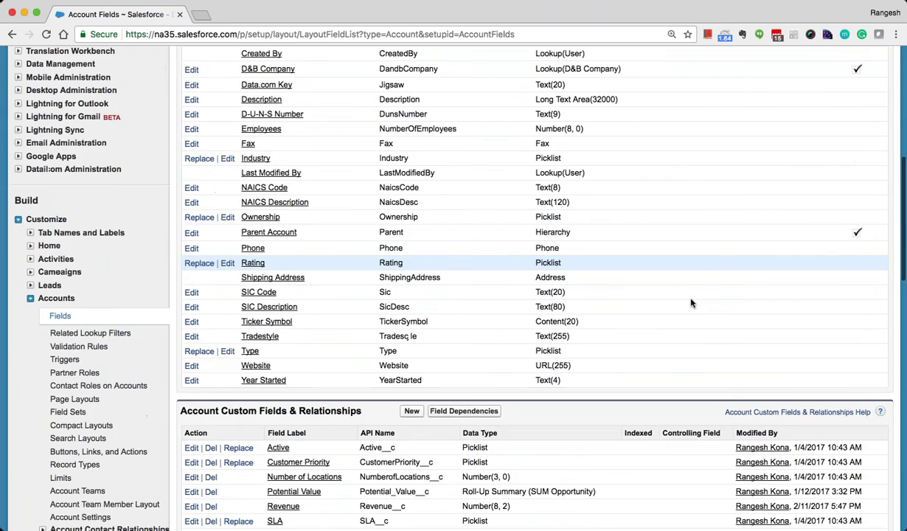
pyautogui.scroll(-3, 691, 302)
pyautogui.scroll(3, 691, 302)
pyautogui.scroll(3, 691, 303)
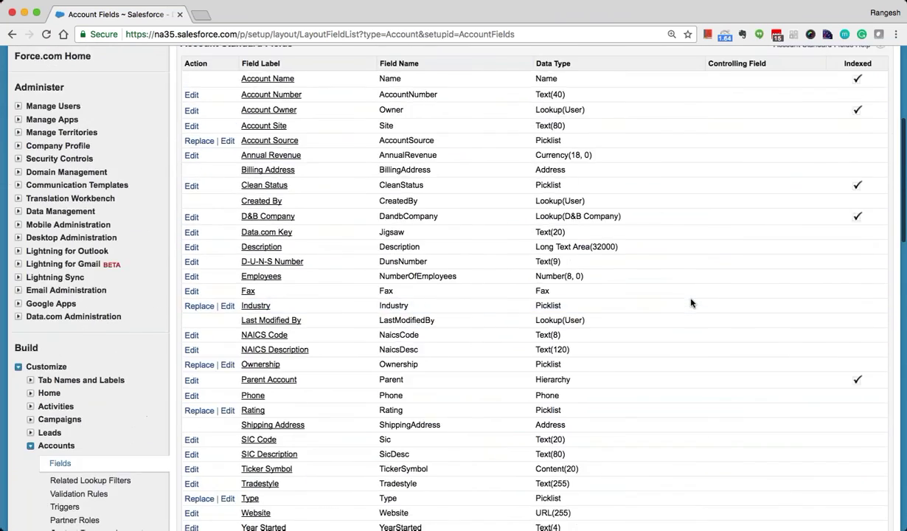
pyautogui.scroll(2, 691, 302)
pyautogui.scroll(3, 691, 302)
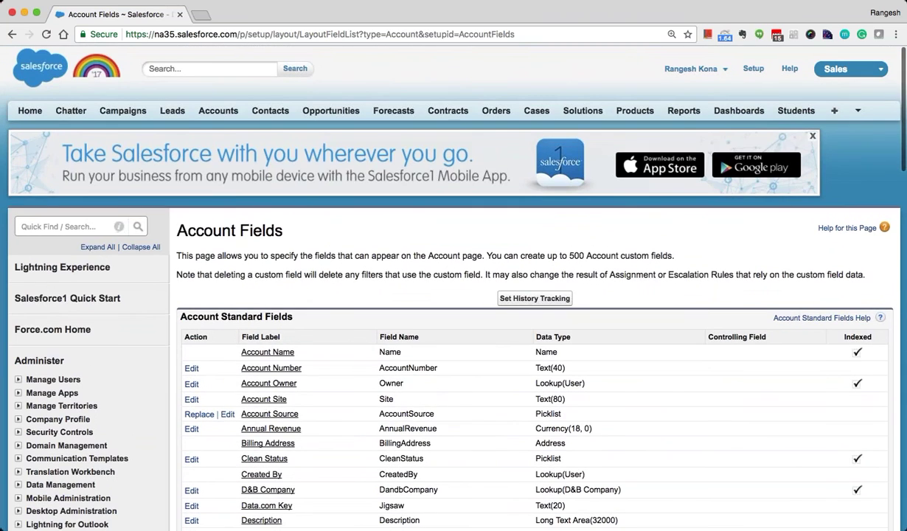